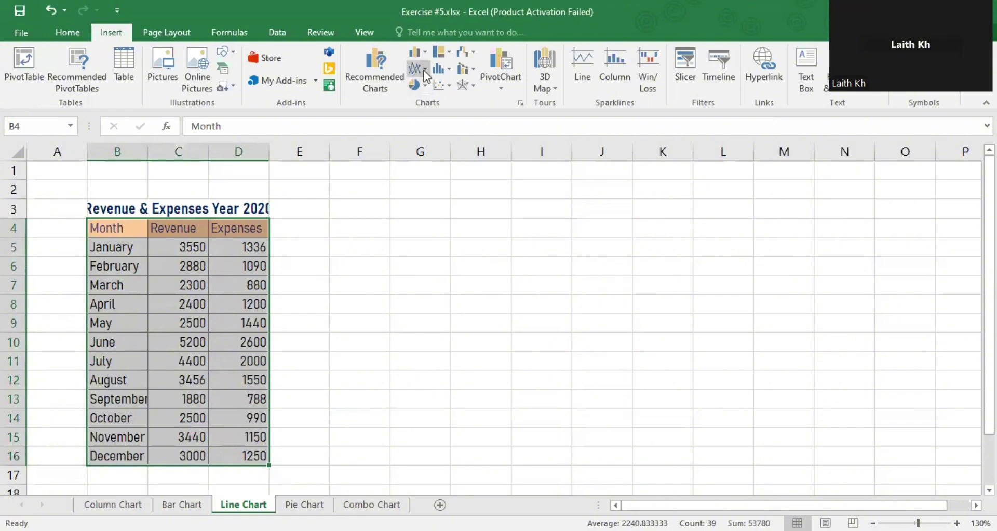
- Insert a 2-D area chart from the selected month, revenue and expenses table
left_click(423, 70)
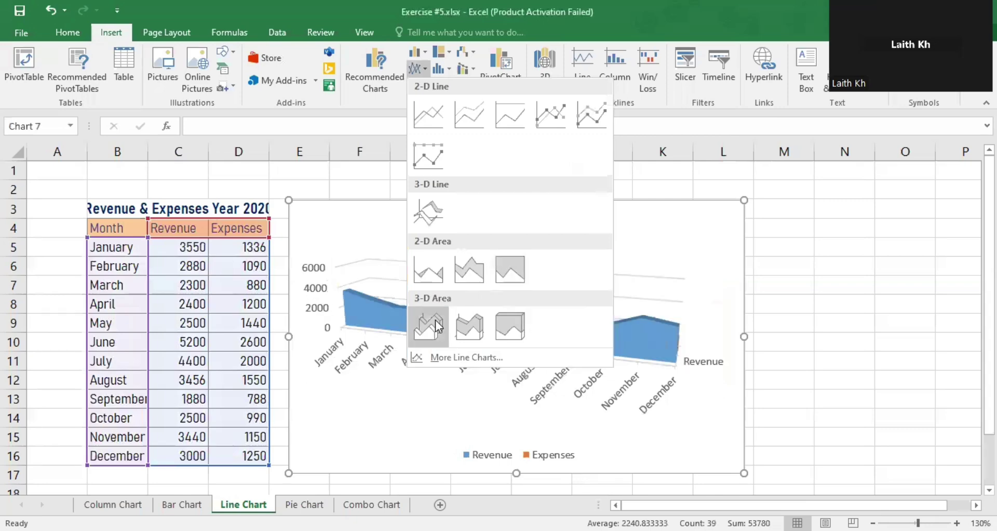
left_click(428, 270)
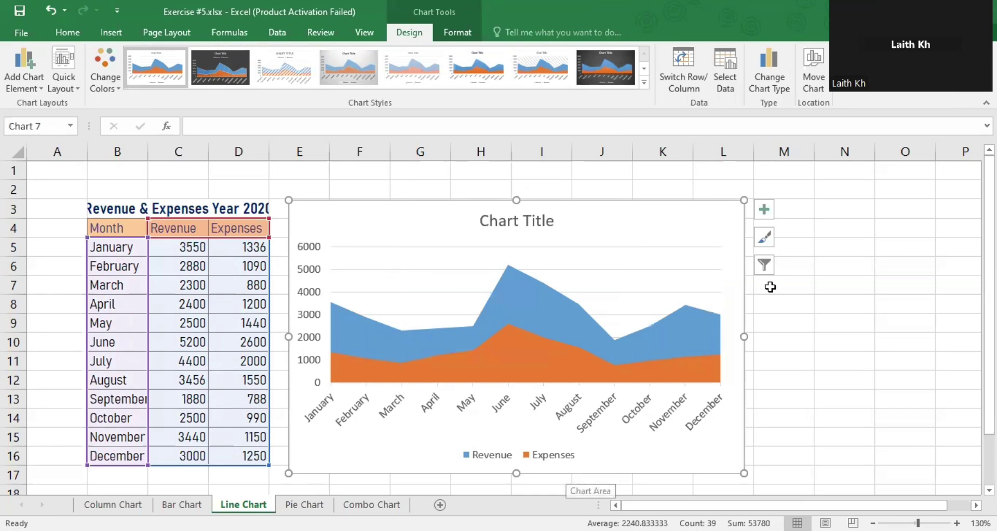
- Filter the area chart's categories so that only January is plotted
left_click(759, 260)
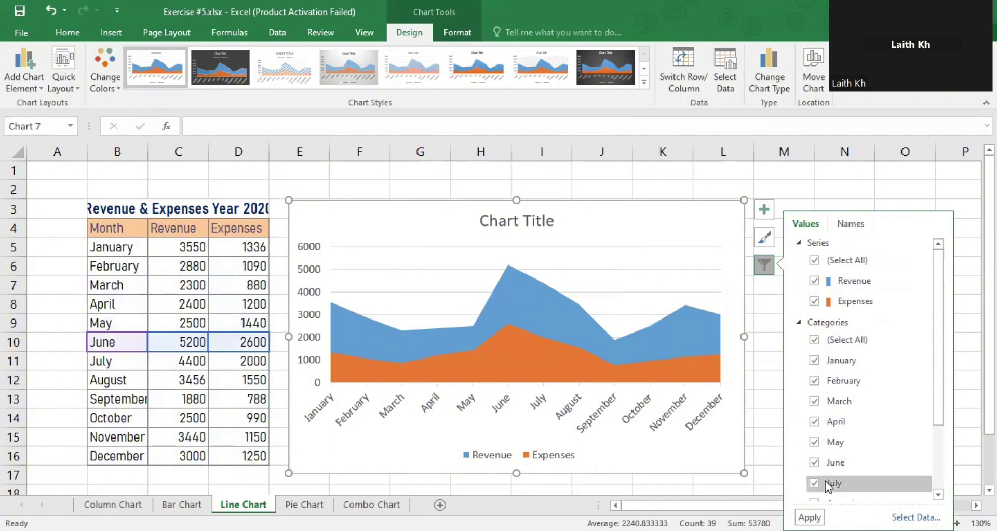
left_click(815, 340)
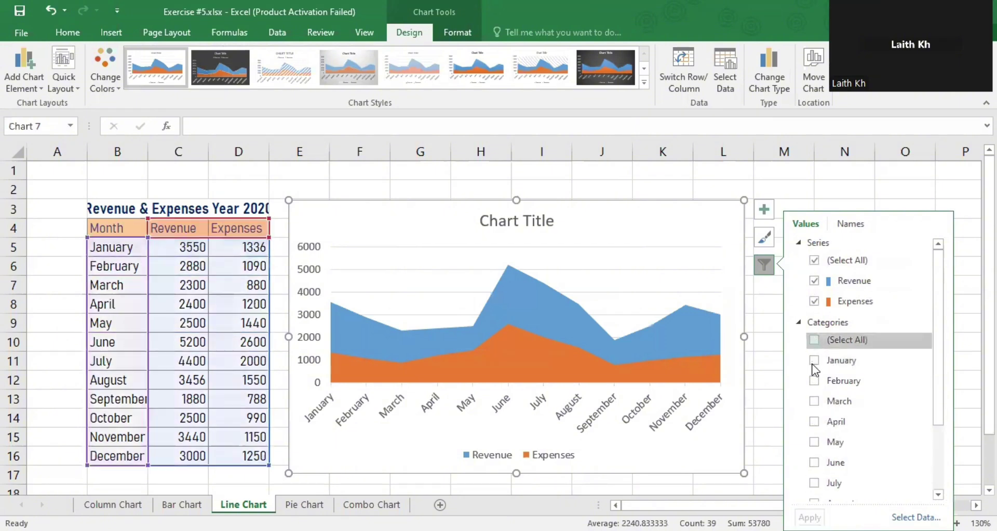
left_click(815, 360)
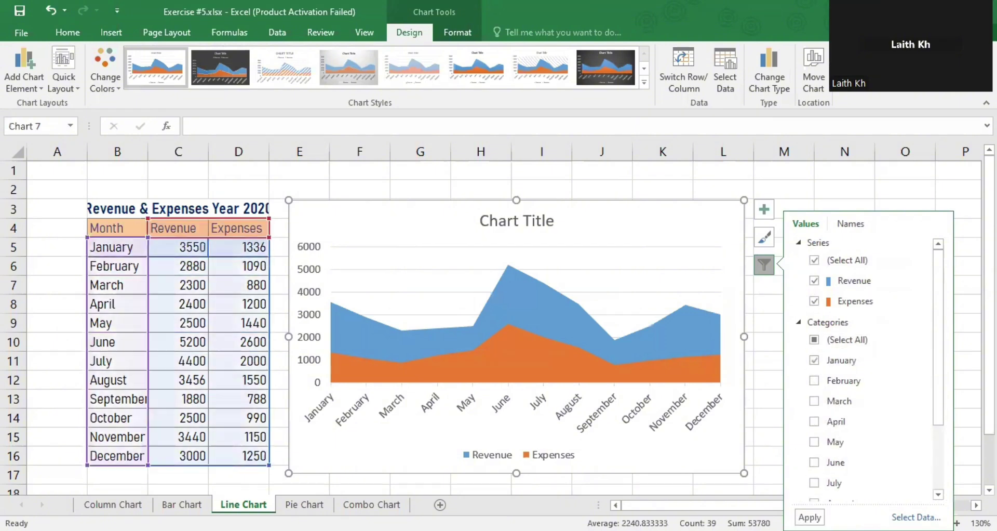
left_click(810, 517)
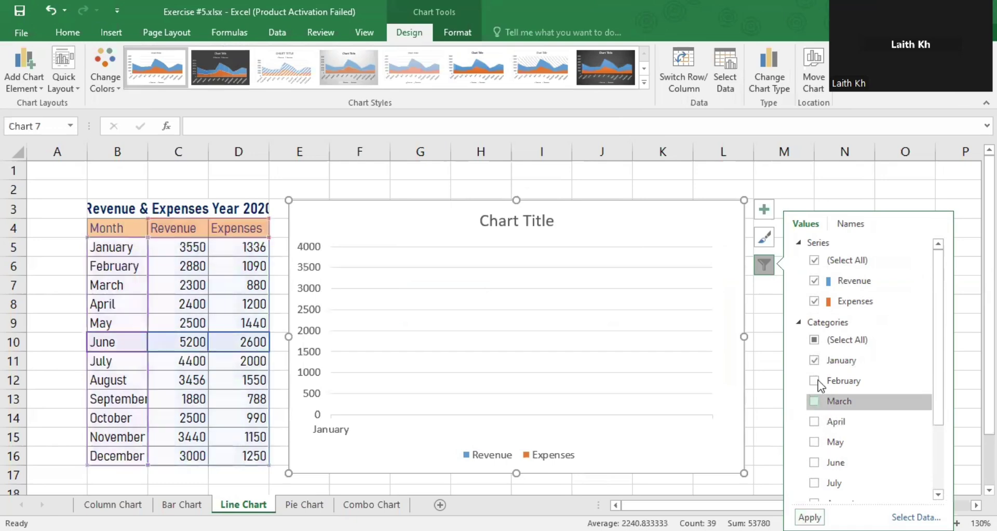
- Change the chart's category filter from January to March only
left_click(814, 360)
left_click(814, 401)
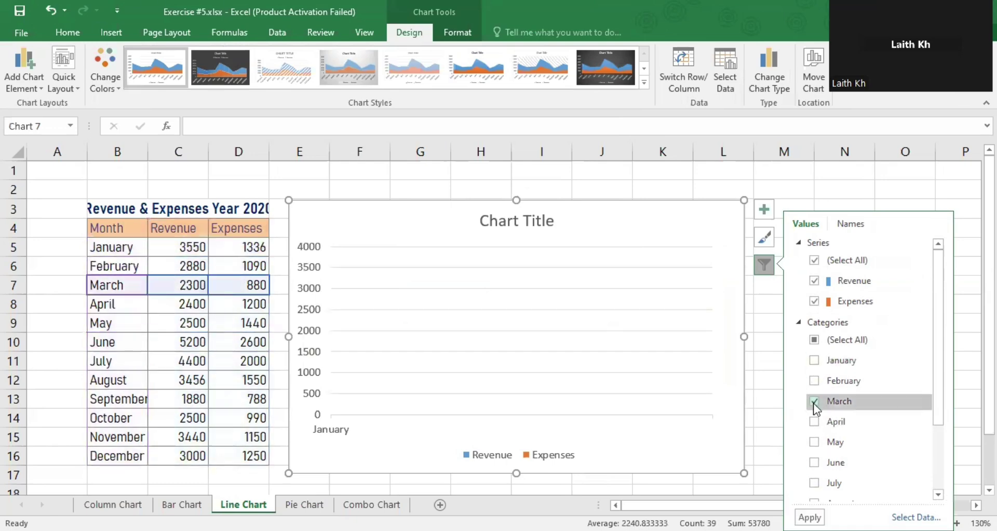
left_click(809, 517)
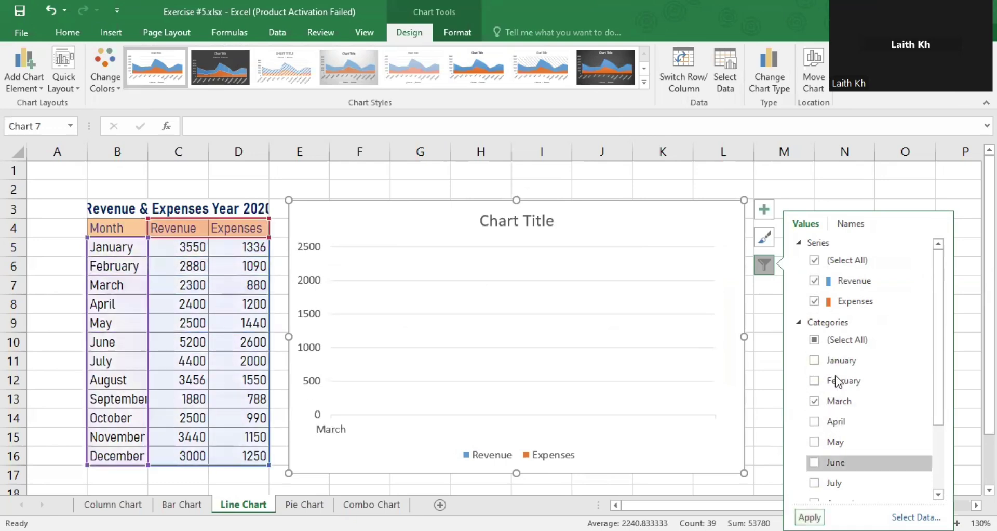
- Restore all months in the chart's category filter
left_click(815, 340)
left_click(816, 339)
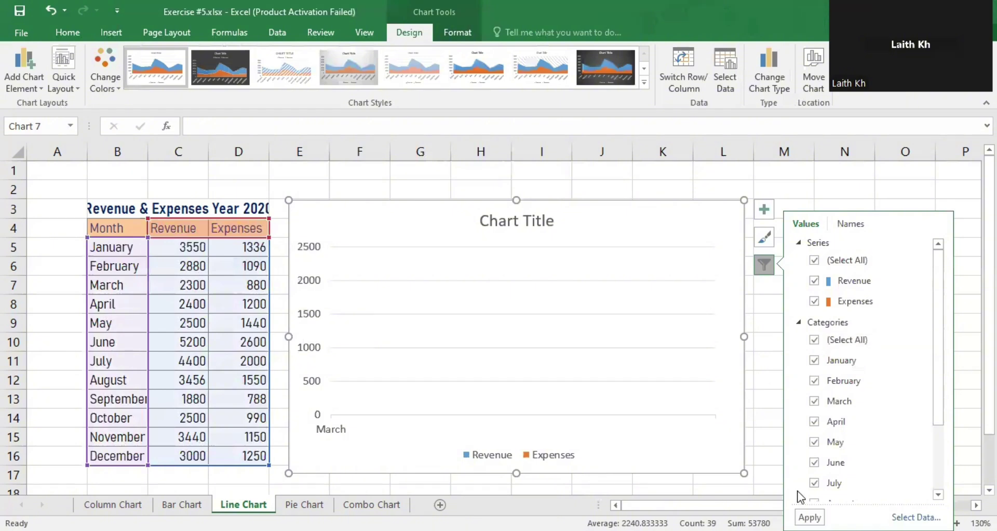
left_click(810, 517)
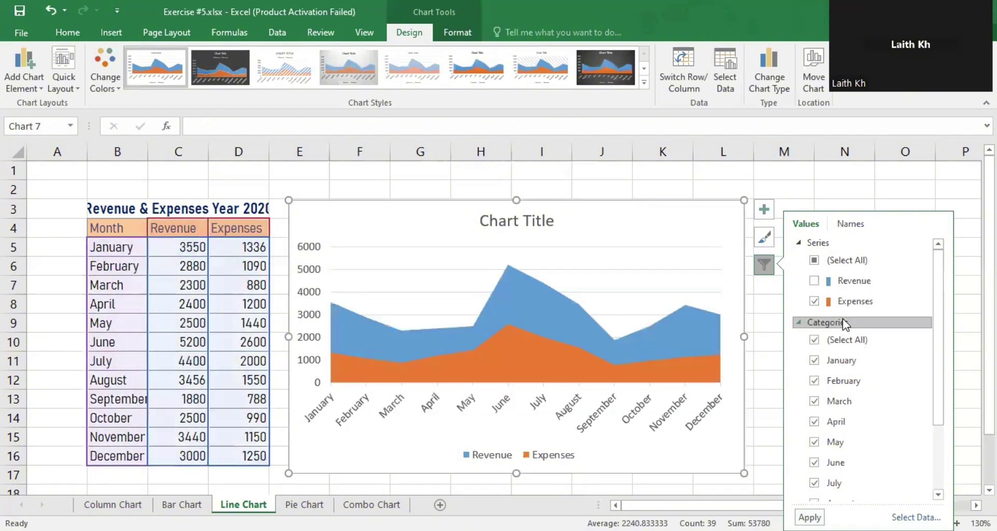
- Filter the chart to the Expenses series alone, and after that to the Revenue series alone
left_click(810, 517)
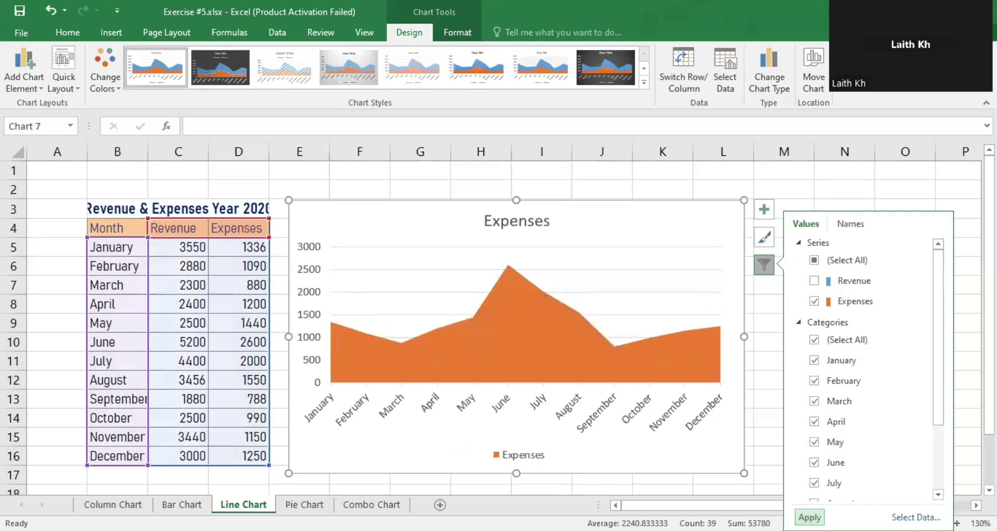
left_click(815, 280)
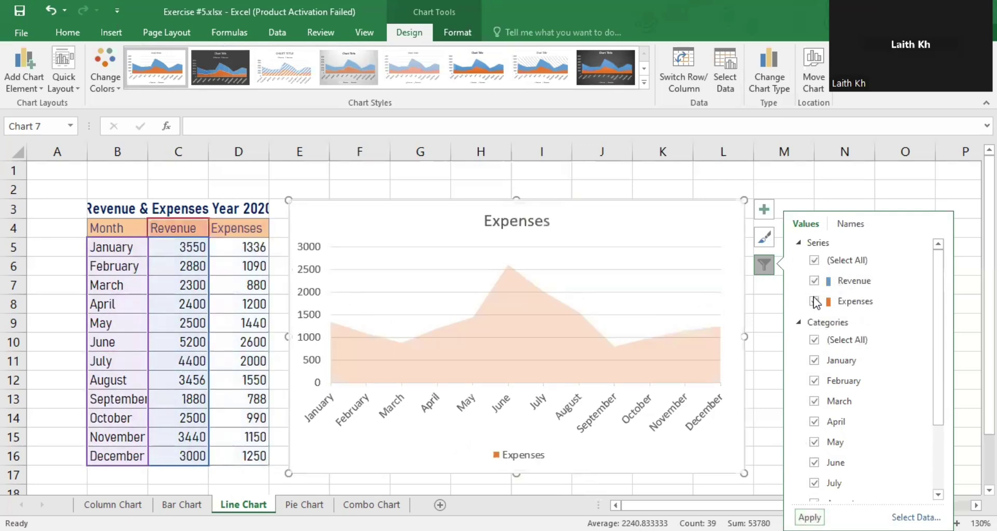
left_click(814, 301)
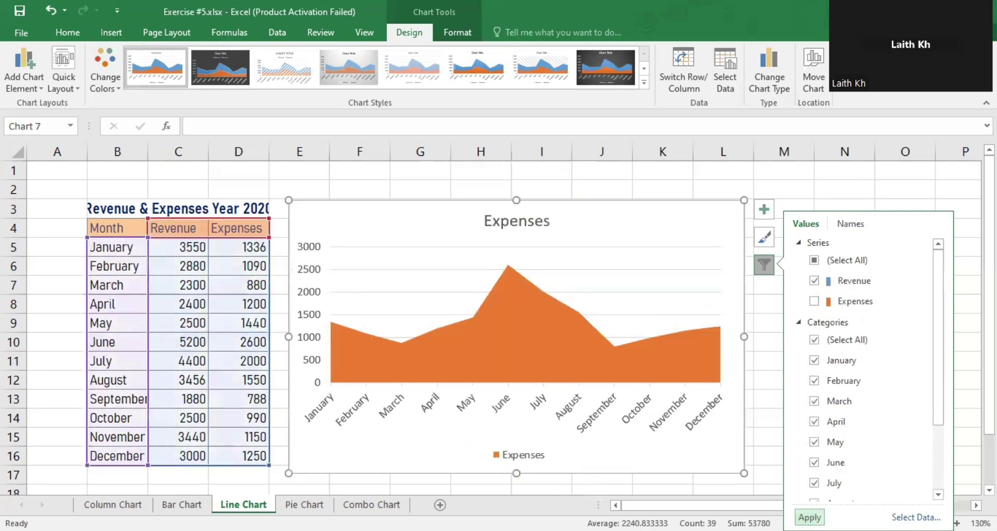
left_click(810, 517)
- Bring the Expenses series back into the chart alongside Revenue and close the chart filter
left_click(814, 302)
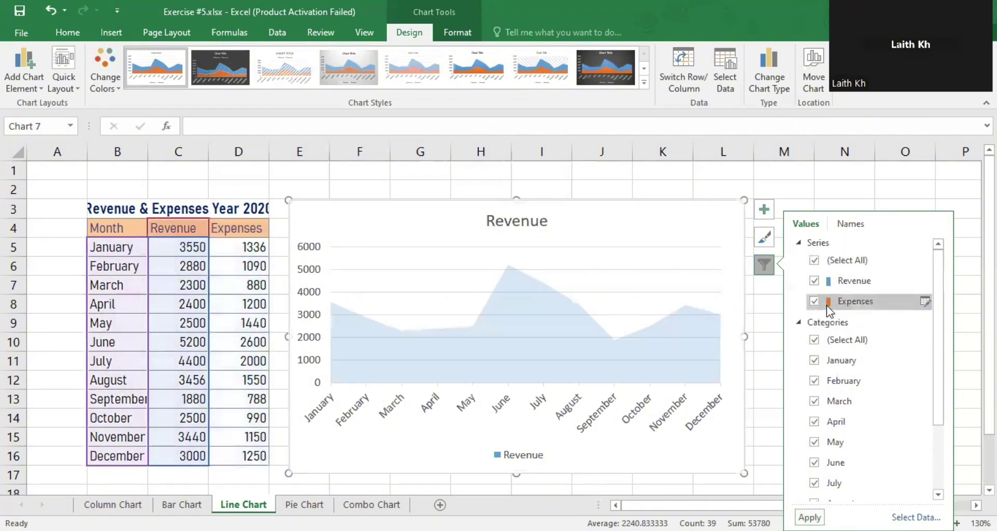
left_click(772, 291)
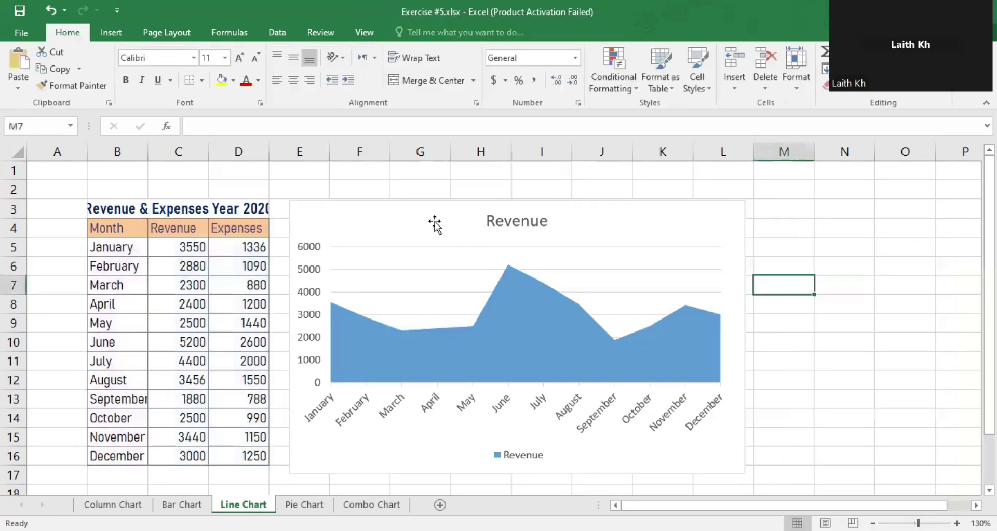
left_click(738, 221)
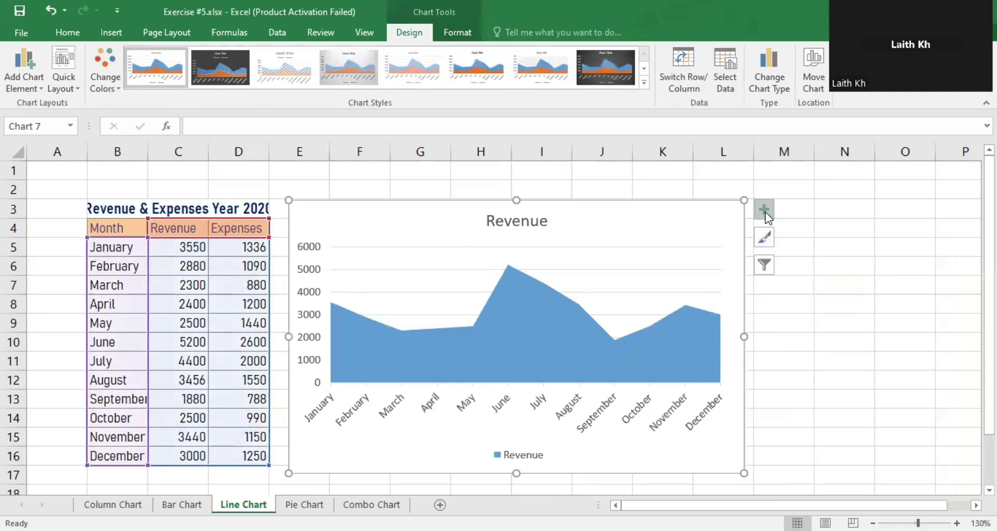
left_click(764, 209)
left_click(765, 265)
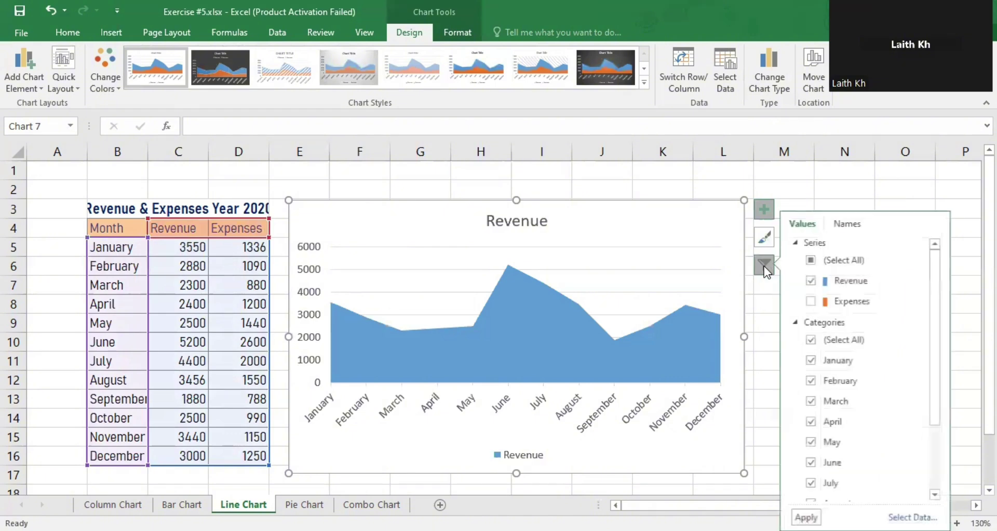
left_click(815, 303)
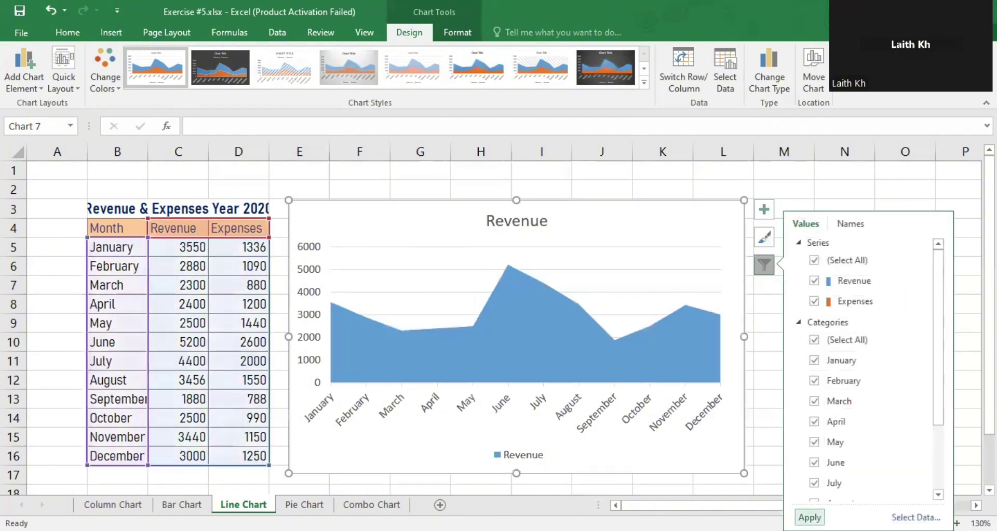
left_click(810, 517)
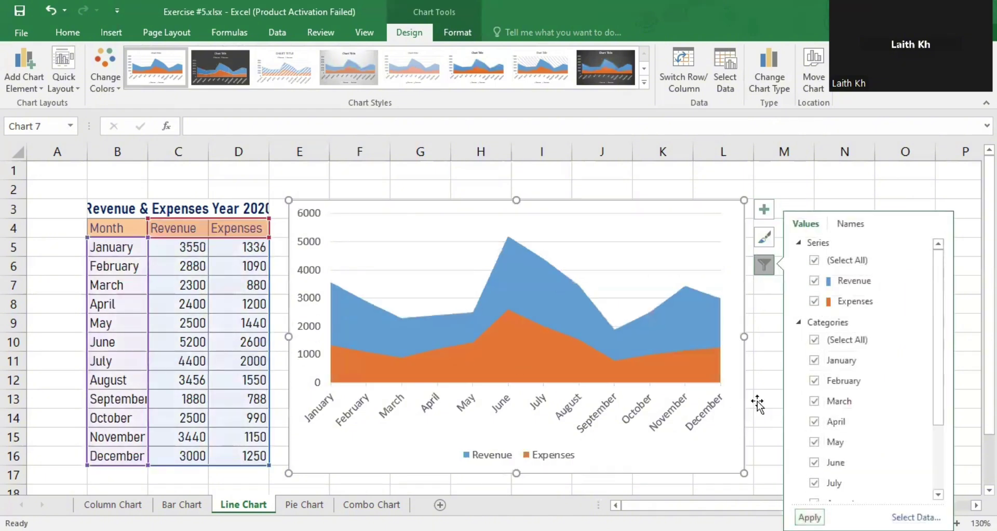
key("Escape")
- Switch the chart's rows and columns so that the months become the series, and apply chart Style 8
left_click(614, 260)
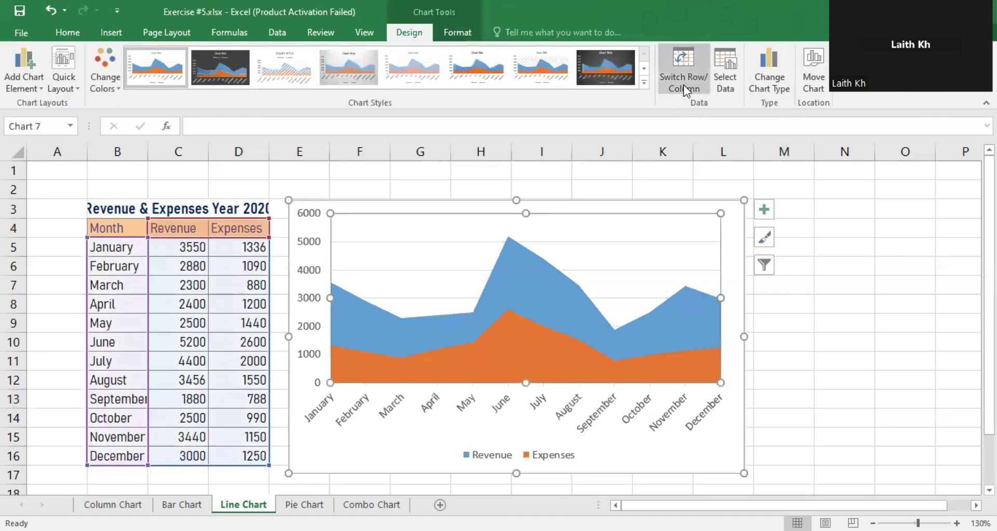
left_click(684, 85)
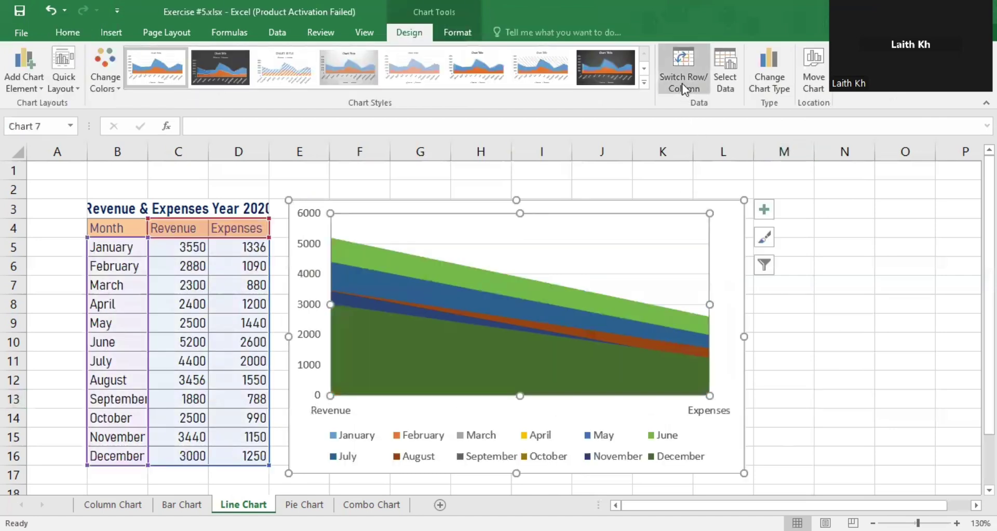
left_click(682, 83)
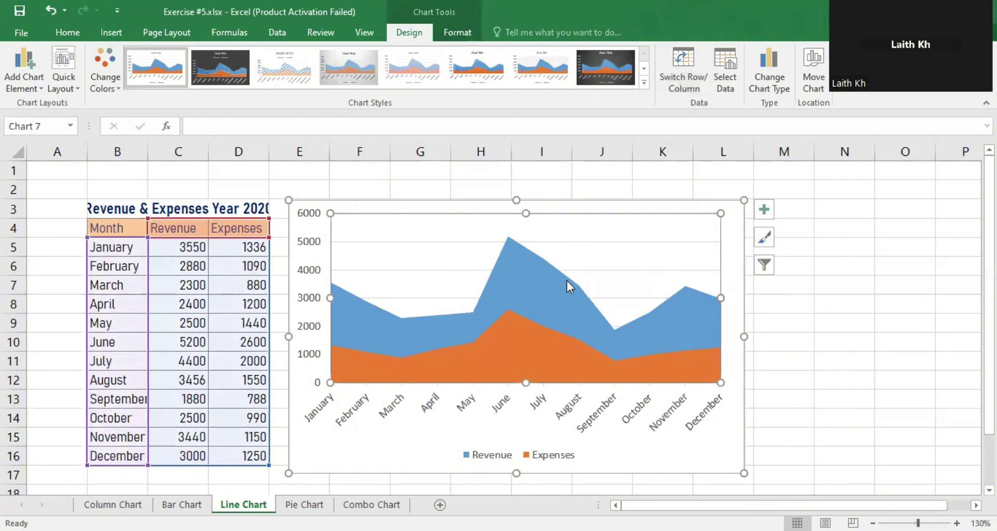
left_click(681, 80)
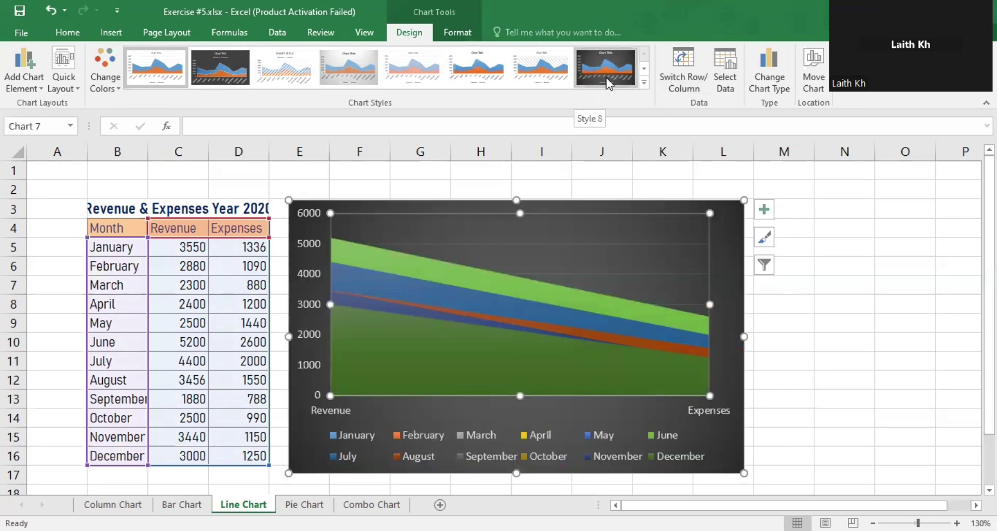
left_click(606, 76)
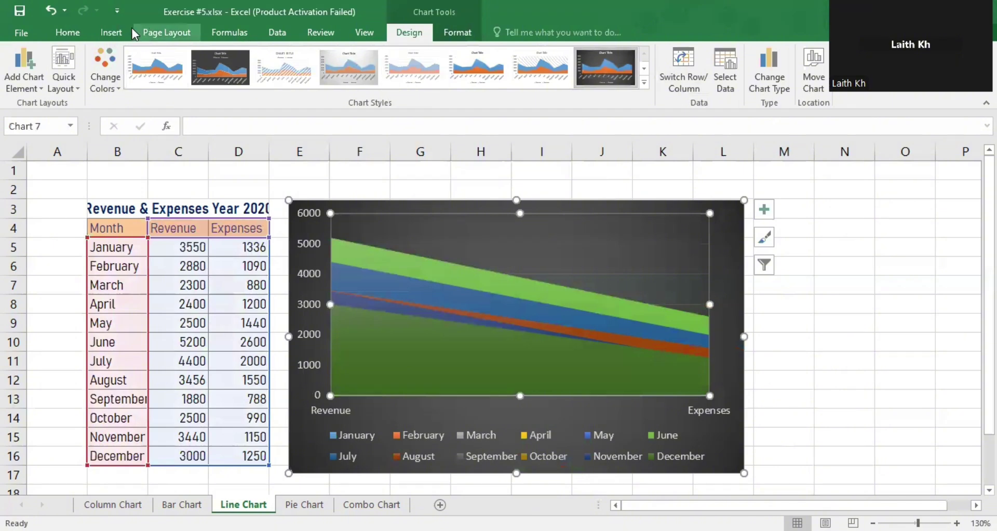
- Try the 2-D Stacked Area and 3-D Area types on the existing chart
left_click(112, 33)
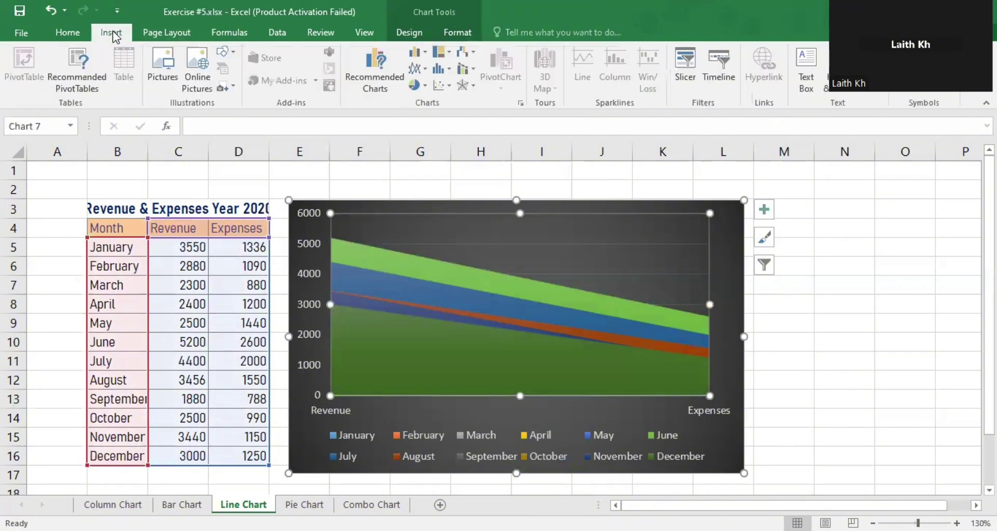
left_click(426, 73)
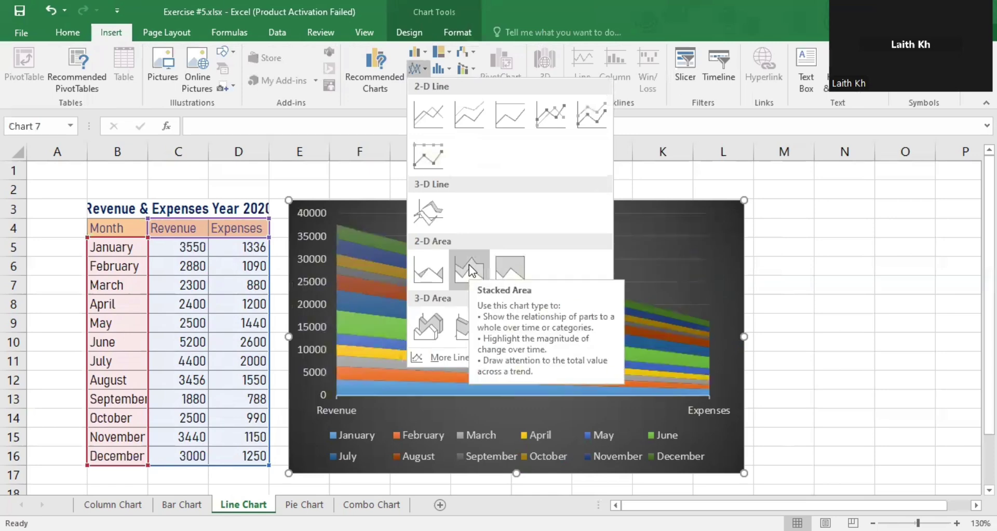
left_click(800, 341)
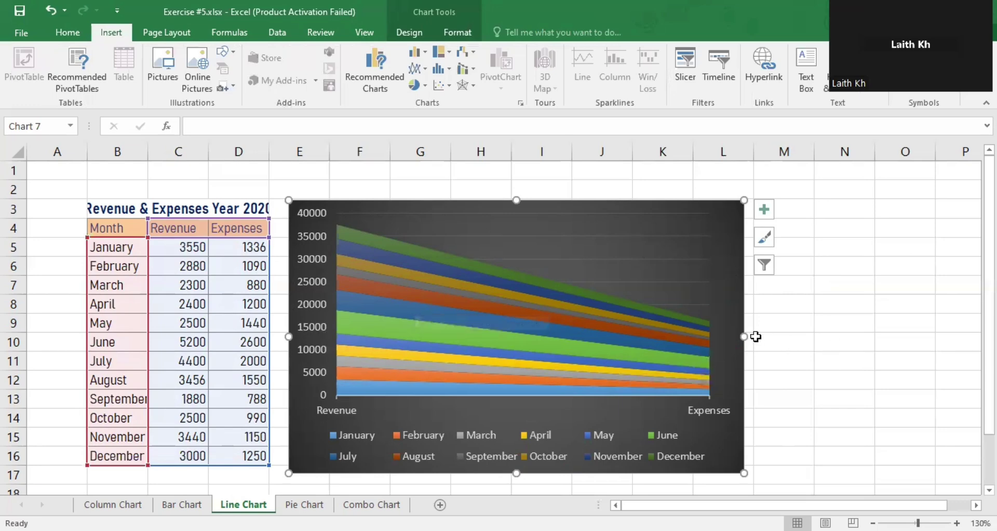
left_click(426, 69)
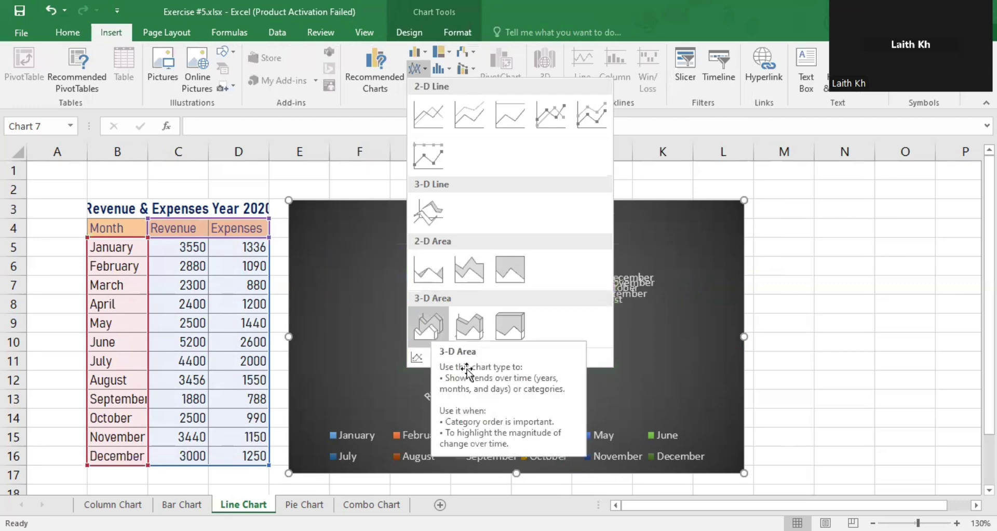
left_click(467, 368)
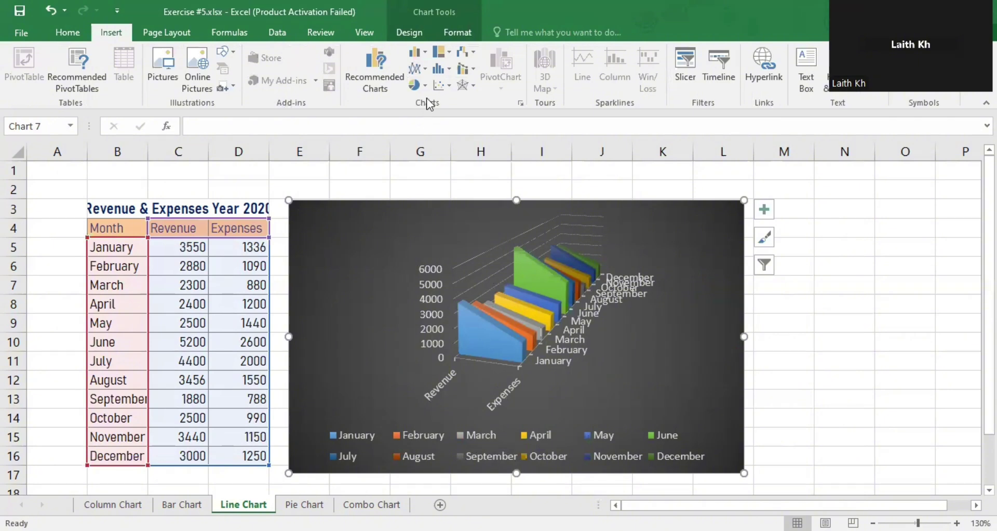
- Change the chart type to 3-D Stacked Area
left_click(428, 73)
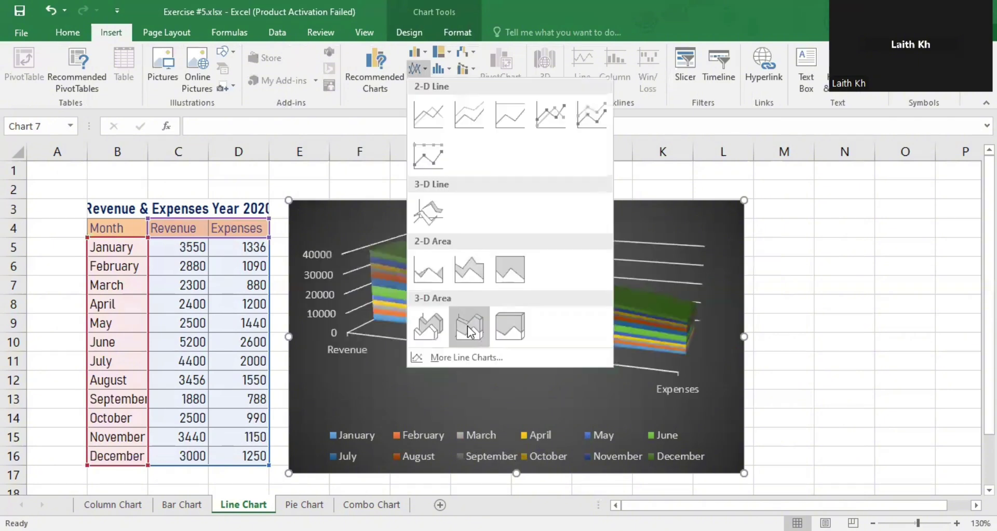
left_click(420, 329)
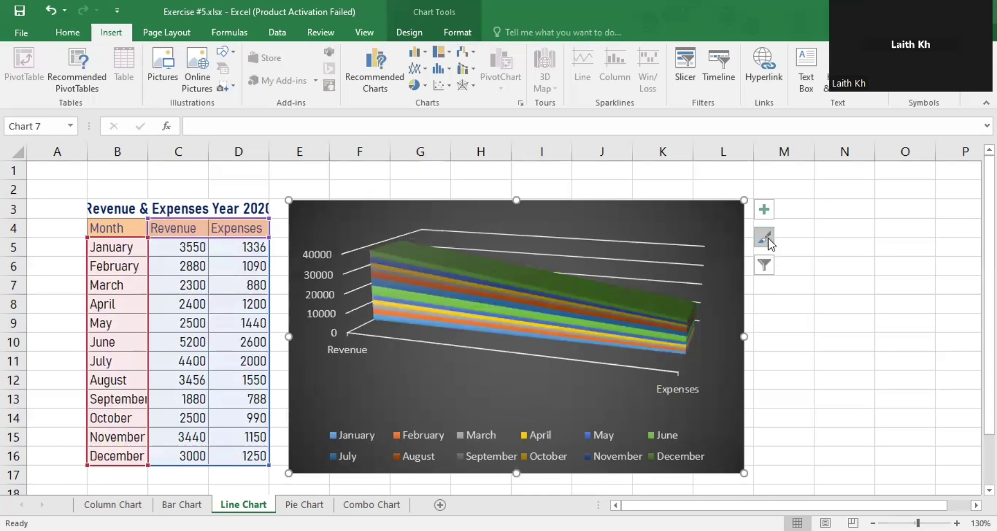
- Add a chart title and data labels to the 3-D stacked area chart
left_click(765, 210)
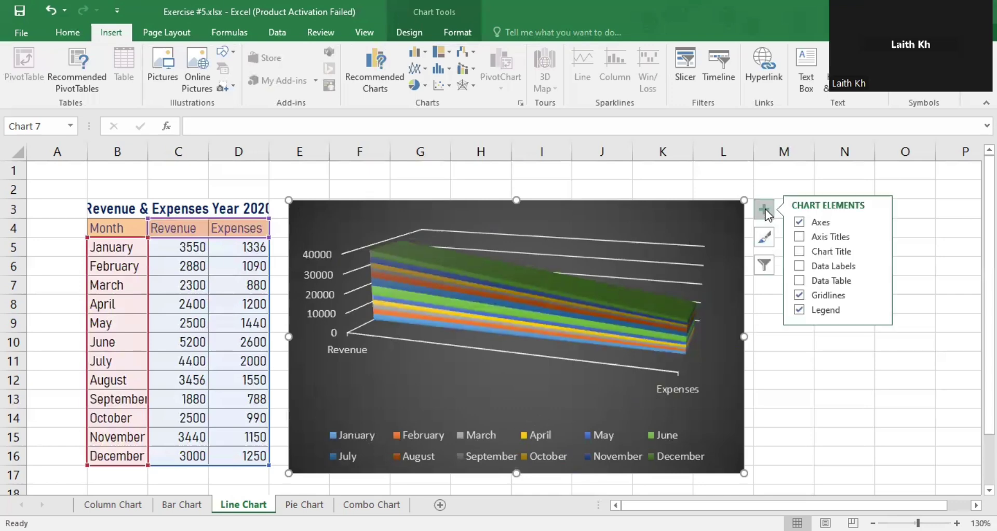
left_click(800, 252)
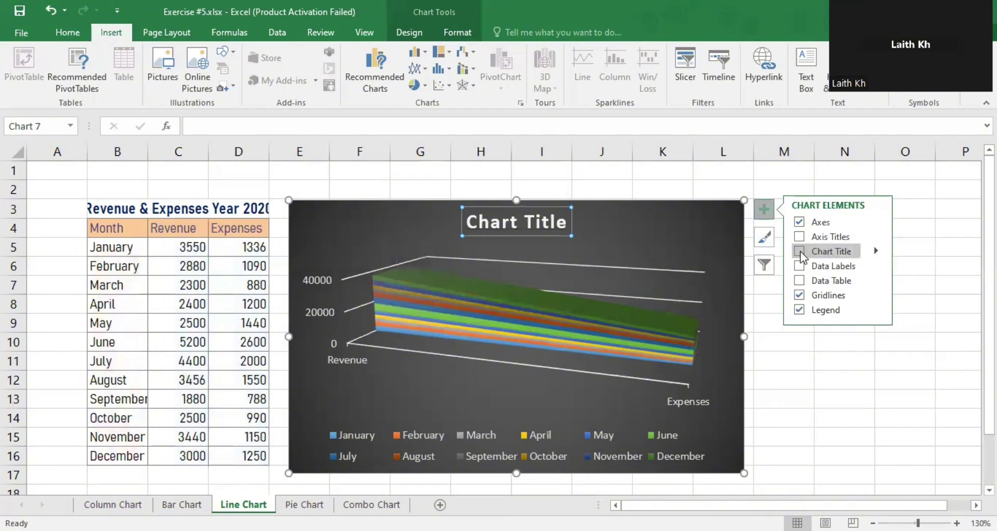
left_click(800, 251)
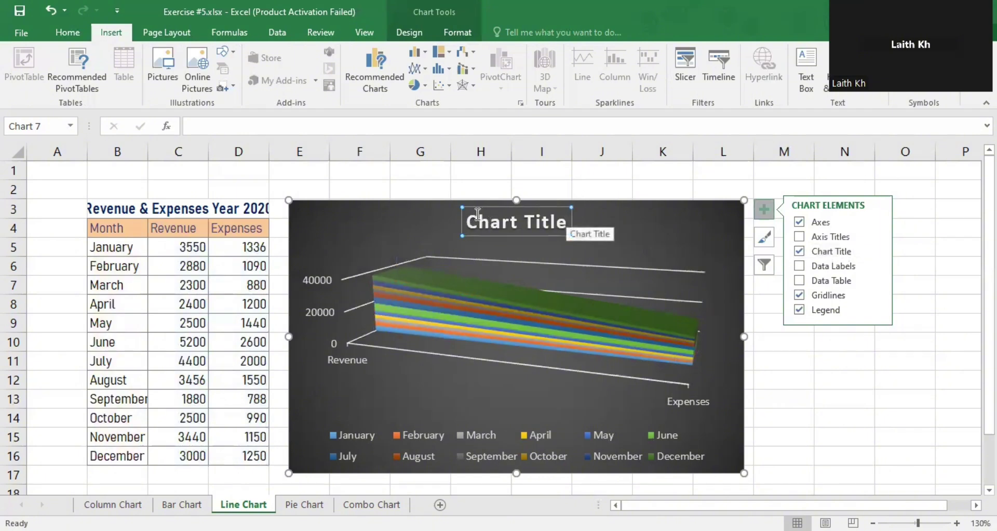
left_click(799, 266)
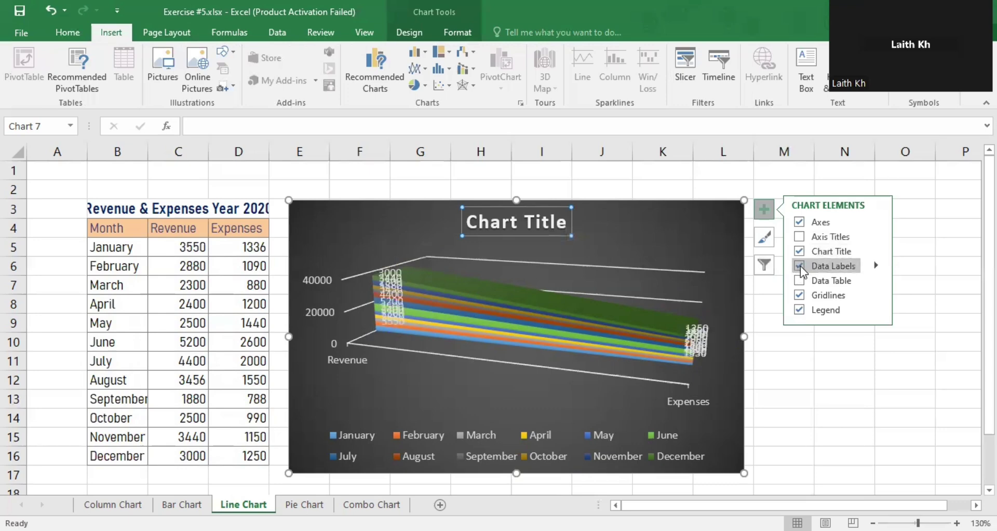
- Remove the data labels from the 3-D stacked area chart and try a data table on it
left_click(800, 266)
left_click(799, 280)
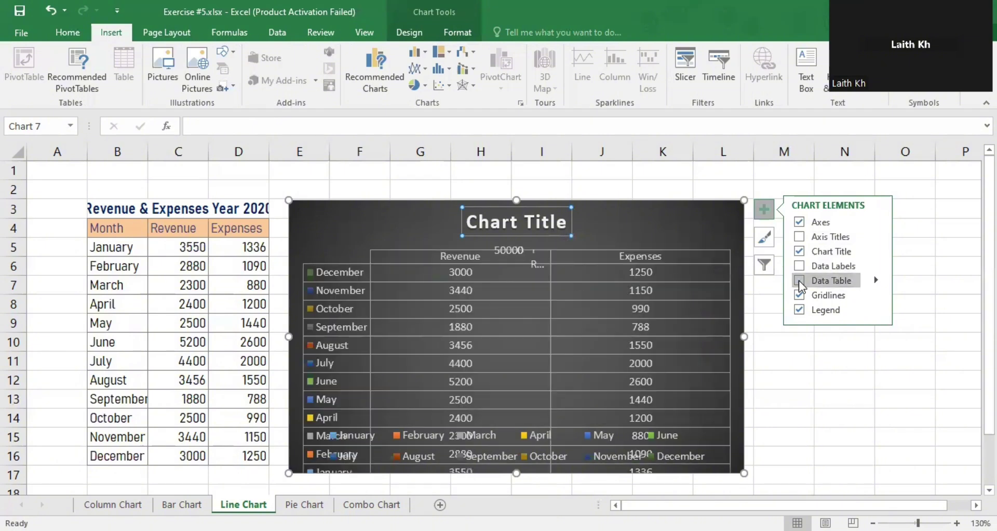
left_click(799, 281)
- View the formatting options of the December series in the 3-D stacked area chart
left_click(628, 314)
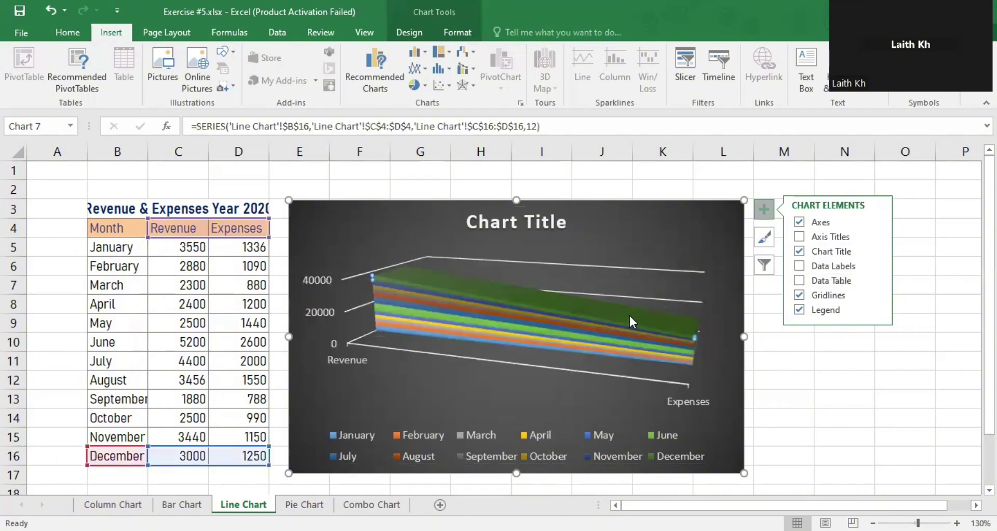
double_click(628, 313)
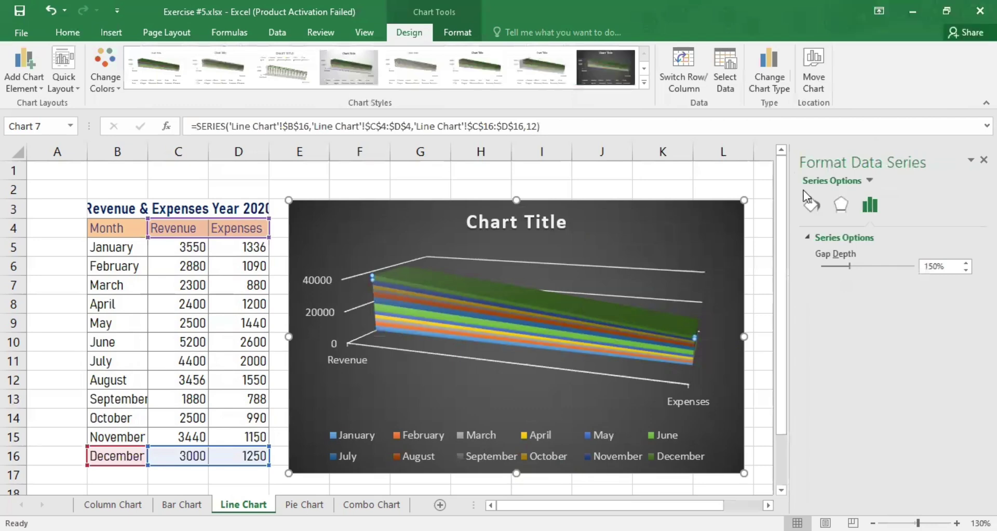
left_click(984, 160)
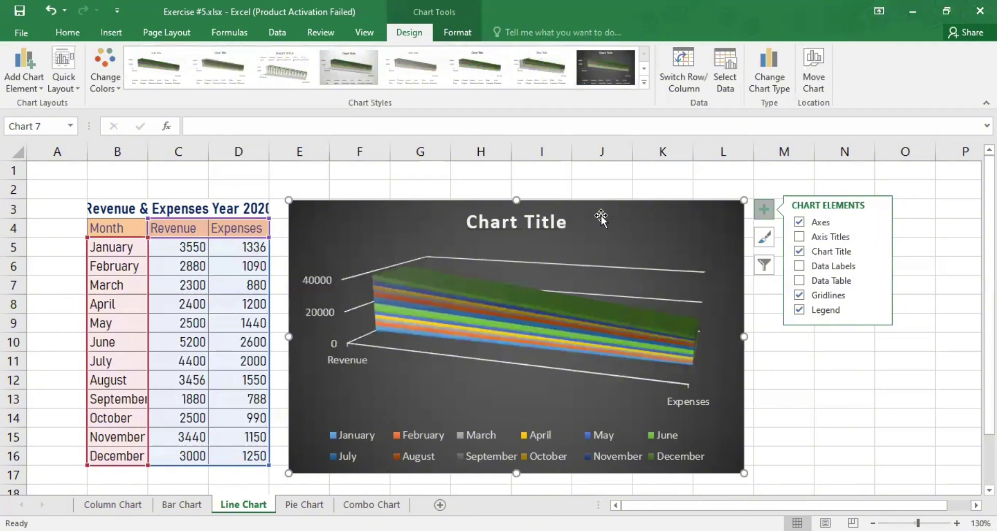
- Delete the 3-D stacked area chart from the Line Chart sheet
key("Escape")
key("Delete")
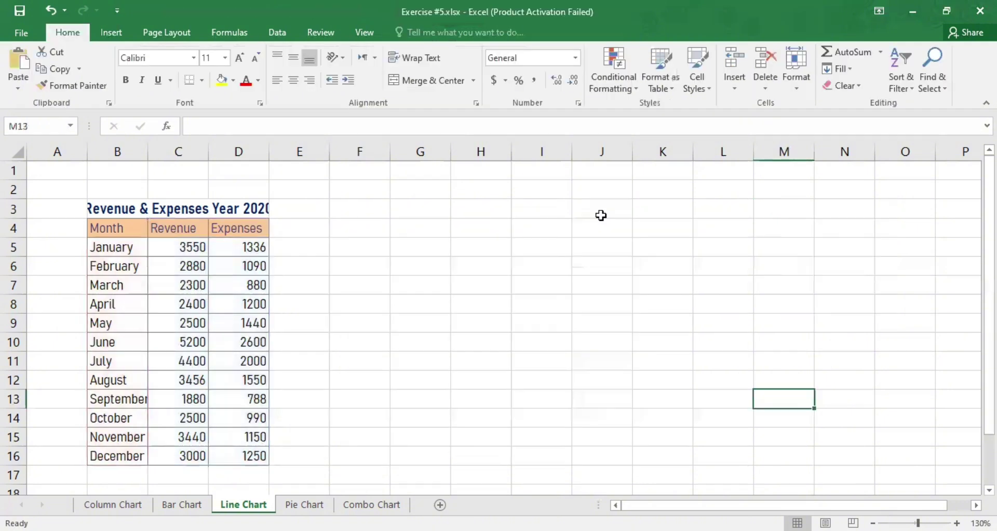
left_click(472, 338)
- Insert a Treemap chart from the Month, Revenue and Expenses data in B4:D16
left_click_drag(92, 227, 253, 452)
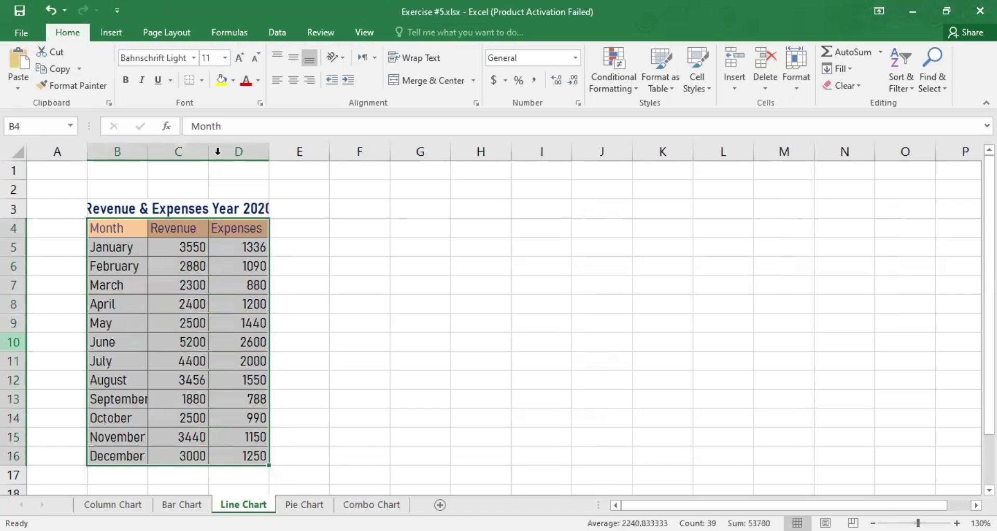
left_click(116, 30)
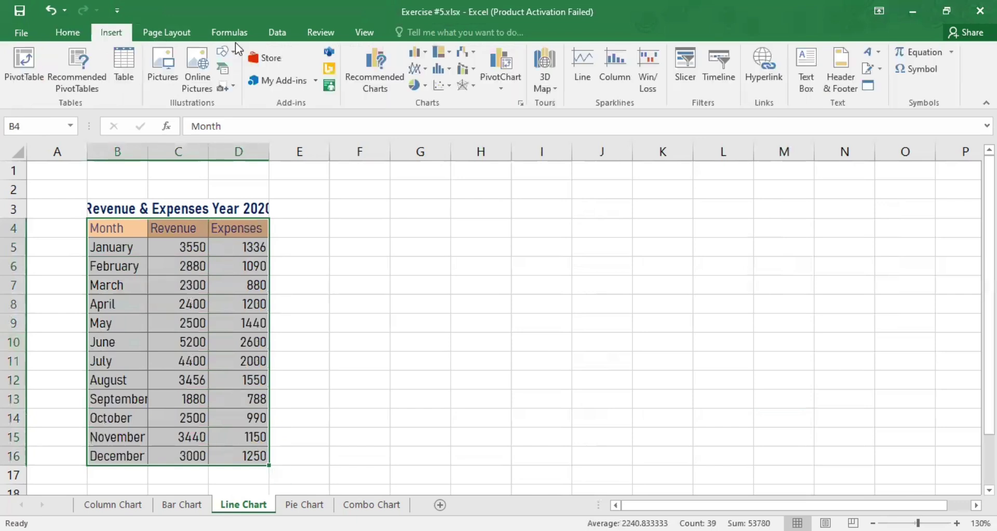
left_click(450, 56)
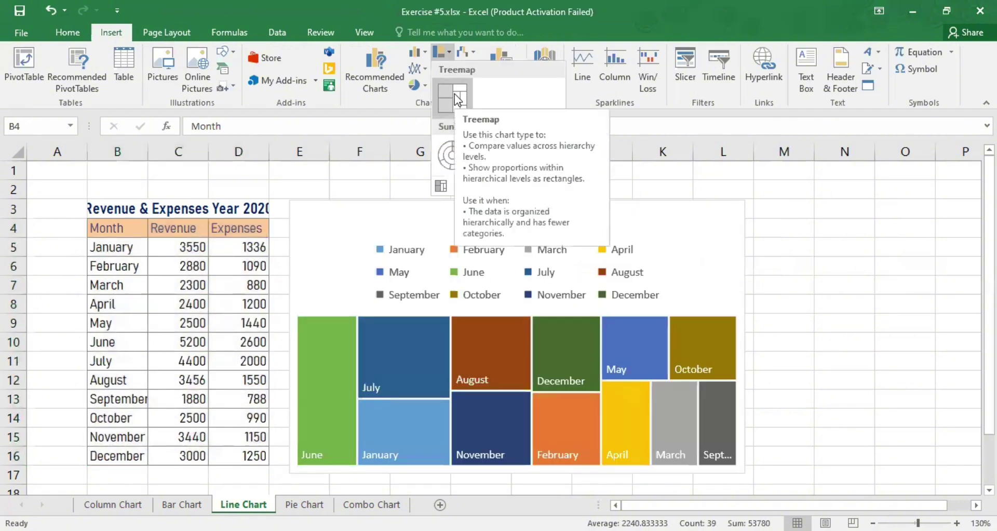
left_click(454, 96)
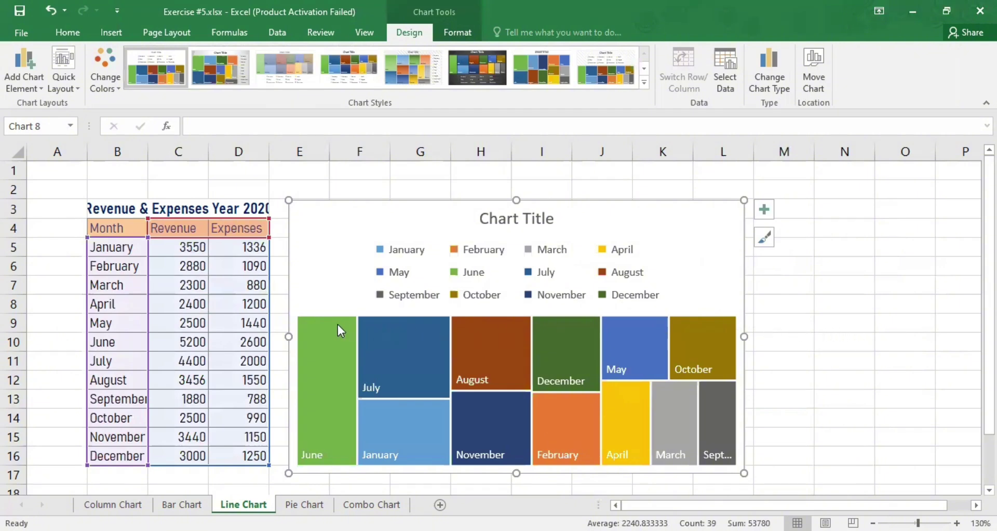
- Examine the June and July blocks of the treemap, then deselect the chart
mouse_move(334, 325)
left_click(419, 340)
left_click(419, 340)
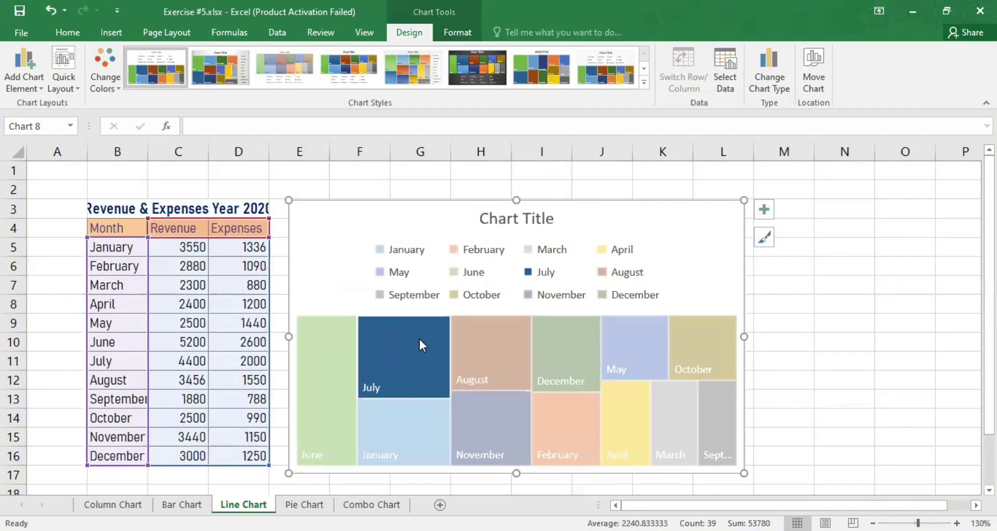
left_click(818, 374)
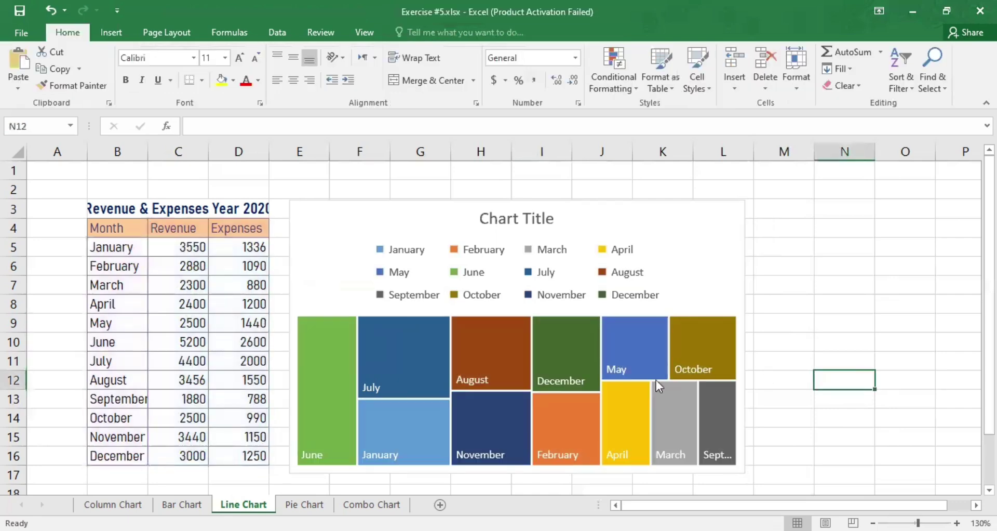
- Preview alternative chart styles on the treemap without applying one
left_click(697, 215)
left_click(766, 238)
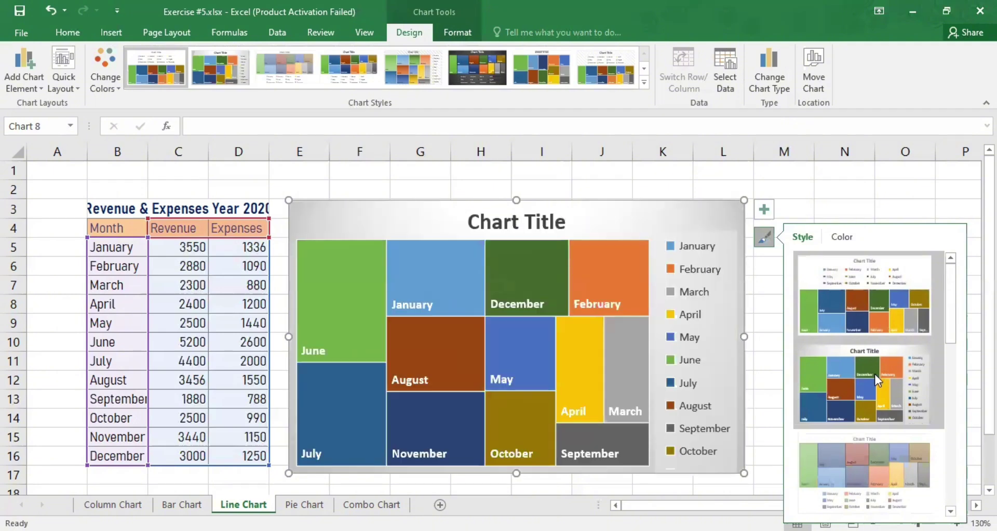
left_click(828, 188)
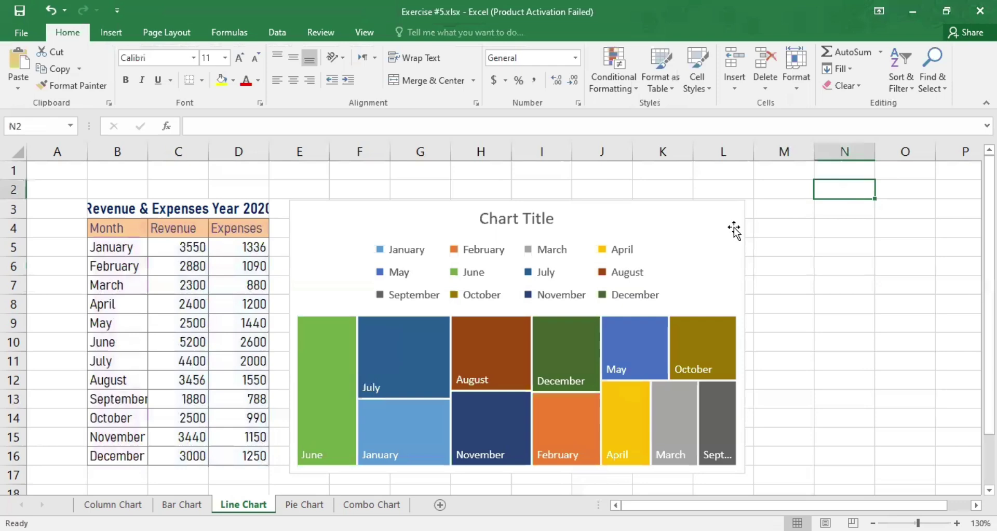
- Apply the chart style with the dark background to the treemap
left_click(566, 298)
left_click(696, 233)
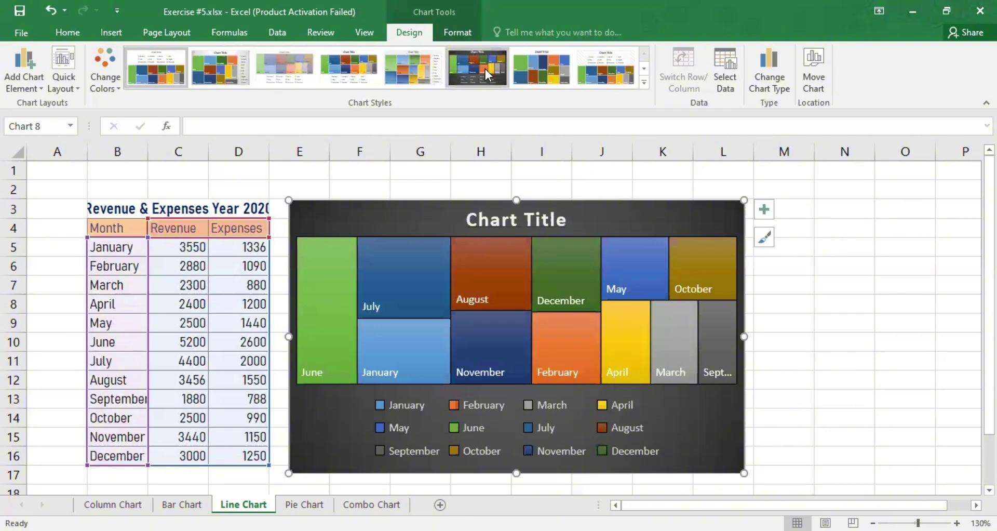
left_click(485, 69)
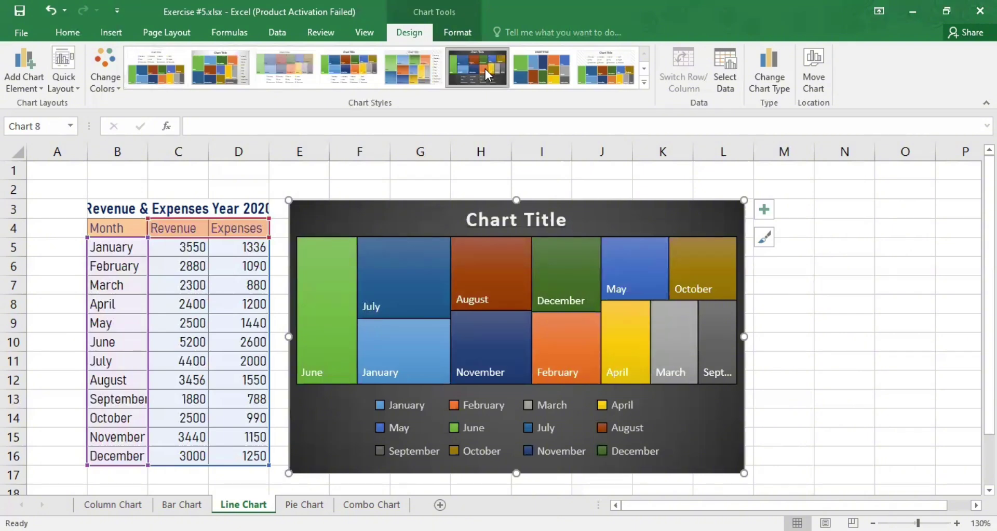
- Change the treemap to a 2-D 100% Stacked Area chart
left_click(106, 33)
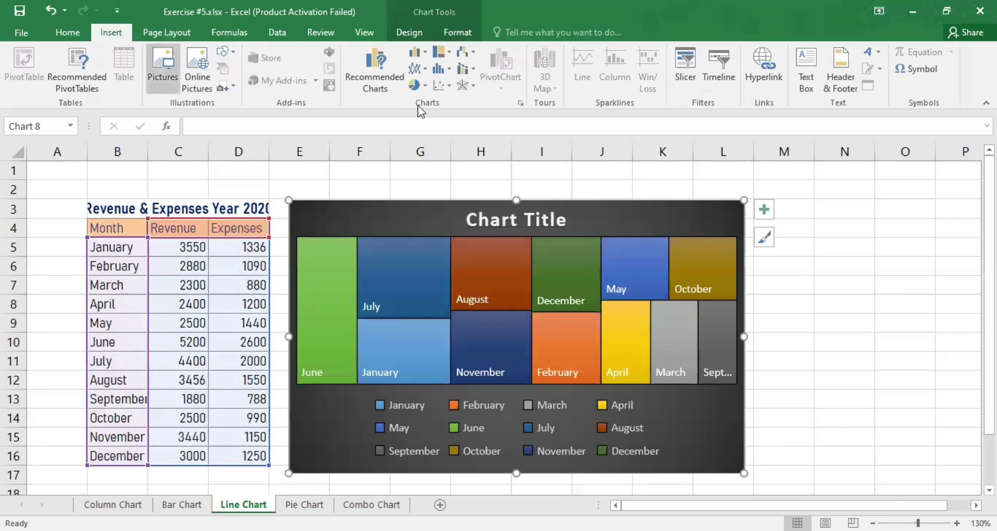
left_click(449, 54)
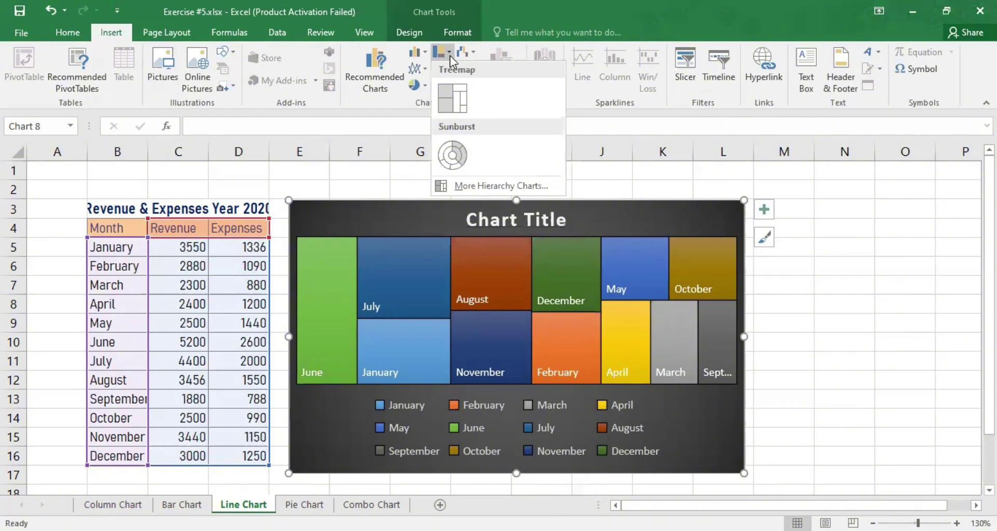
left_click(419, 68)
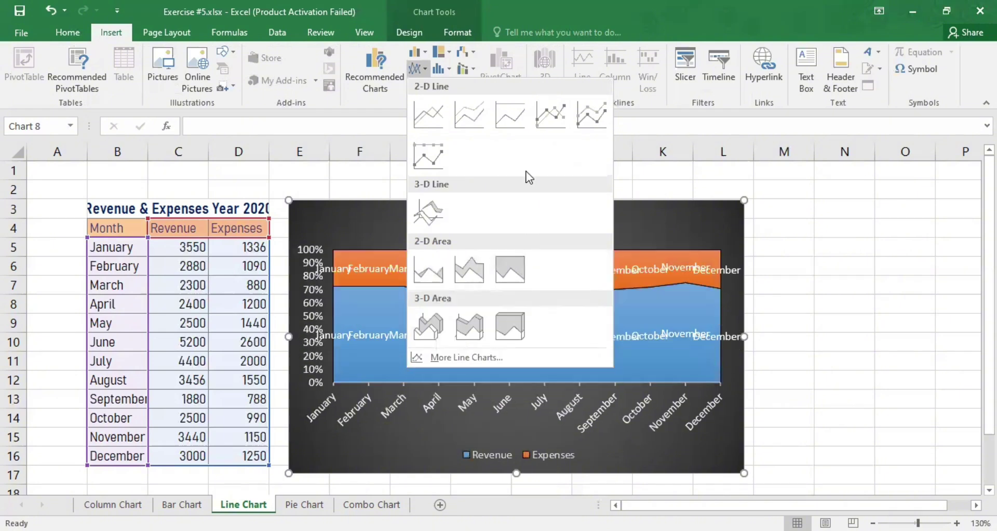
left_click(512, 276)
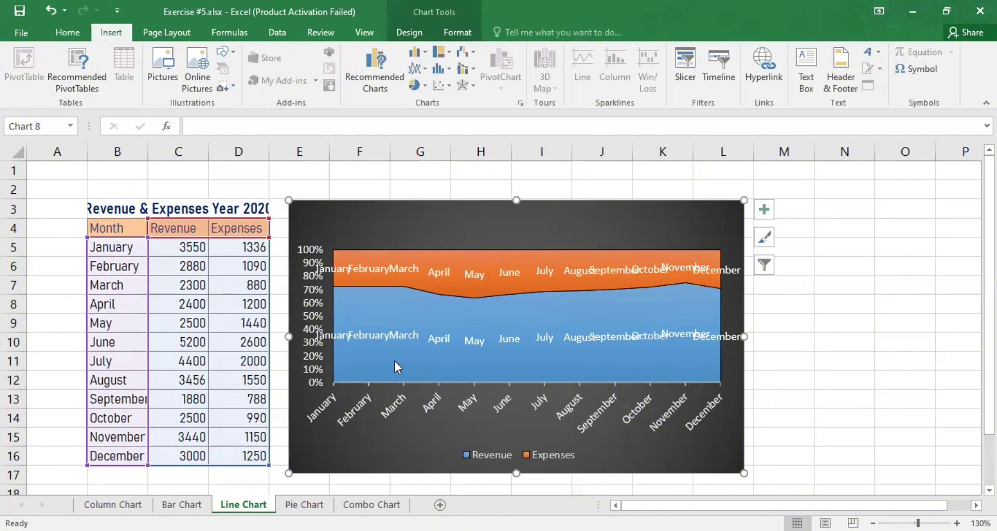
- Set the December revenue in cell C16 to 5000
left_click(186, 459)
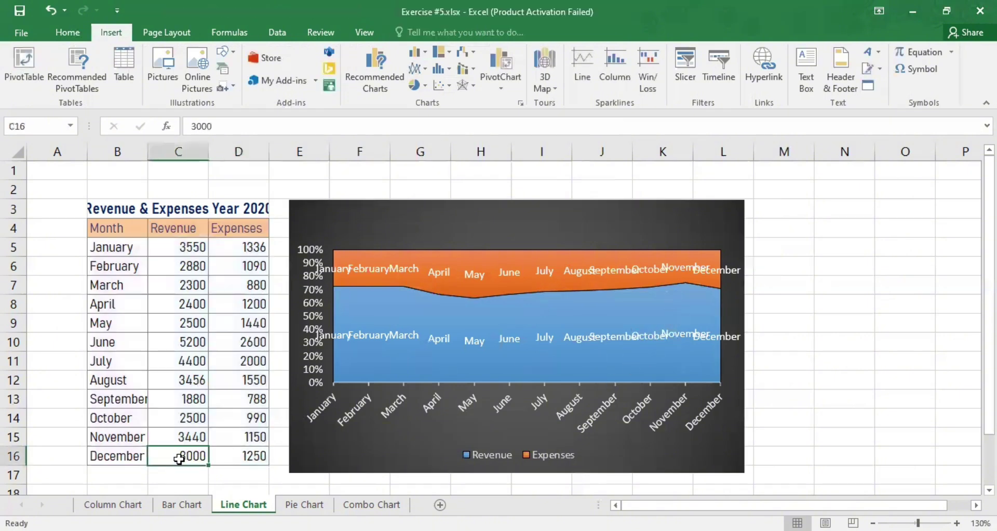
double_click(186, 460)
left_click_drag(181, 457, 219, 454)
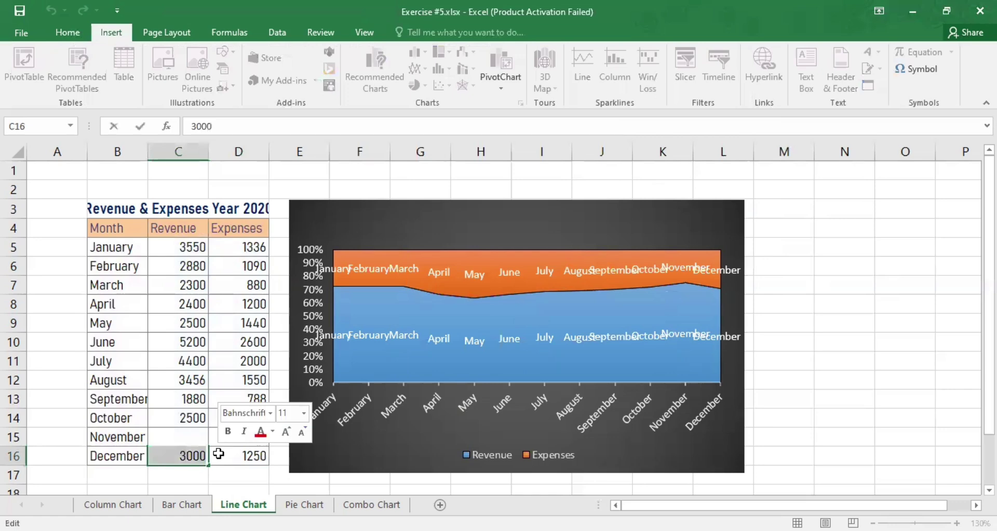
type("5000")
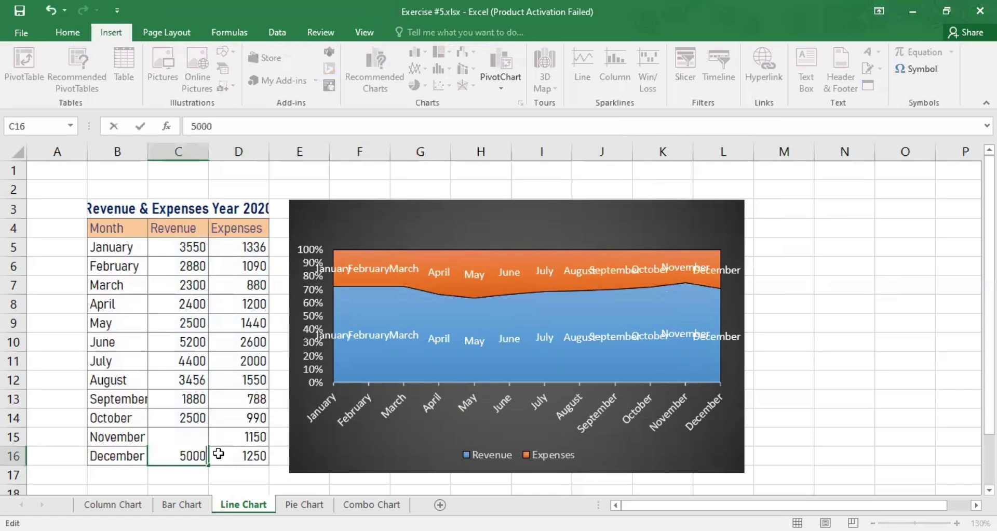
key("Return")
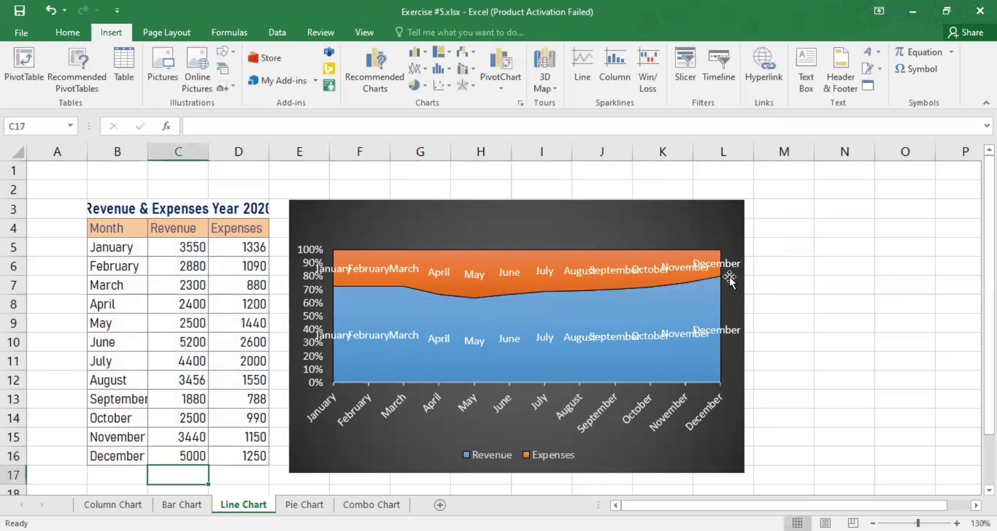
- Undo and redo the December revenue change twice to compare its effect on the area chart
left_click(50, 10)
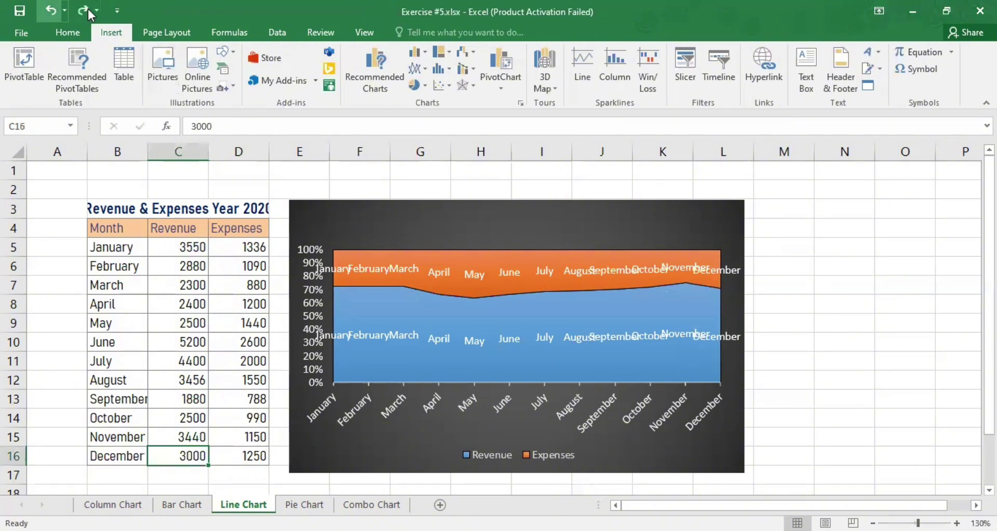
left_click(87, 9)
left_click(50, 10)
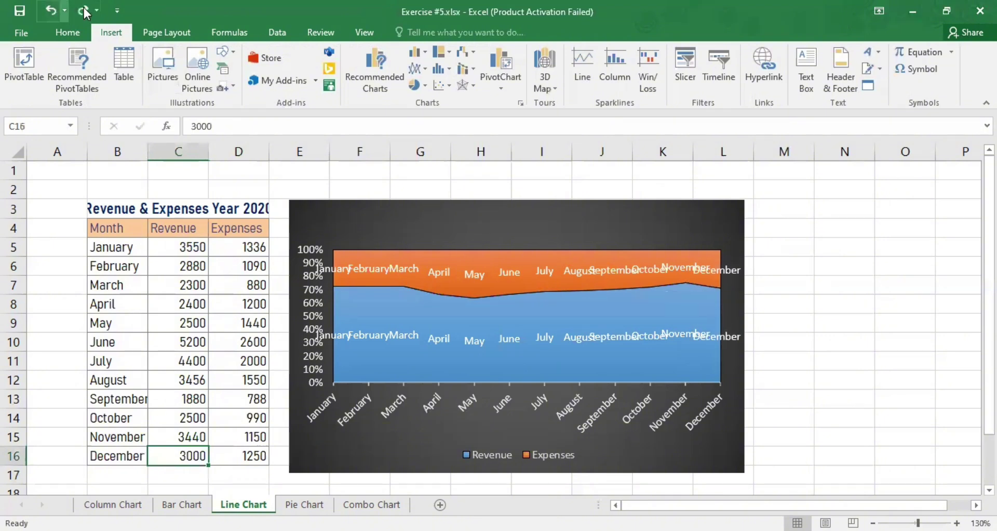
left_click(83, 8)
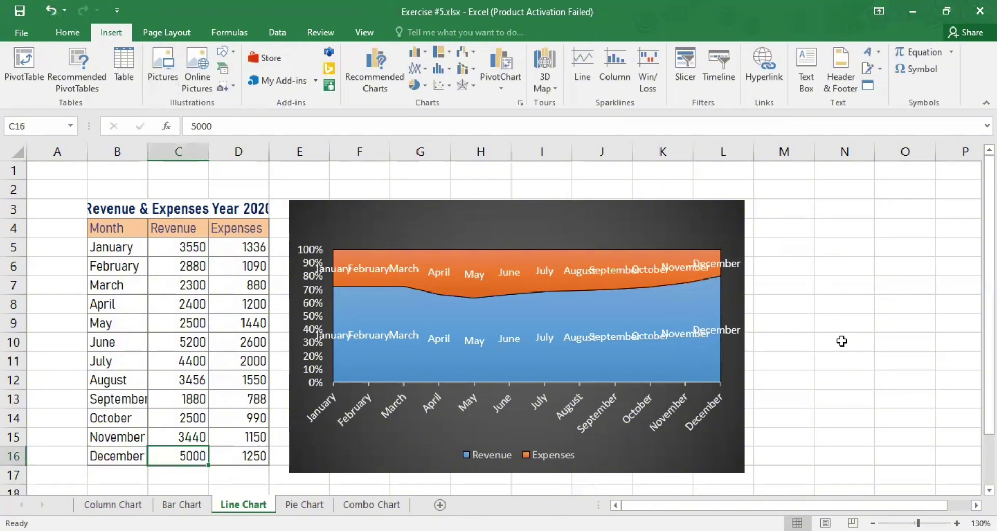